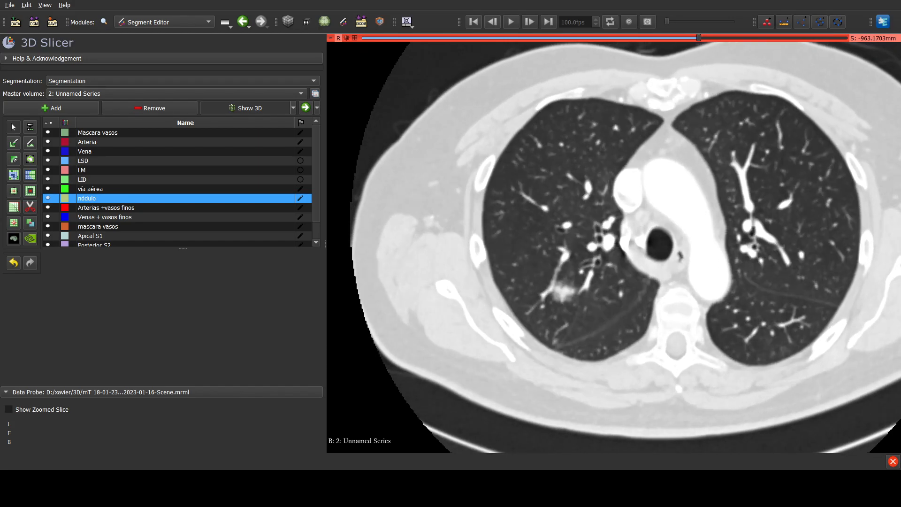
Examine the lung nodule and its surrounding vessels through the axial CT slices.
scroll(574, 291, down, 10)
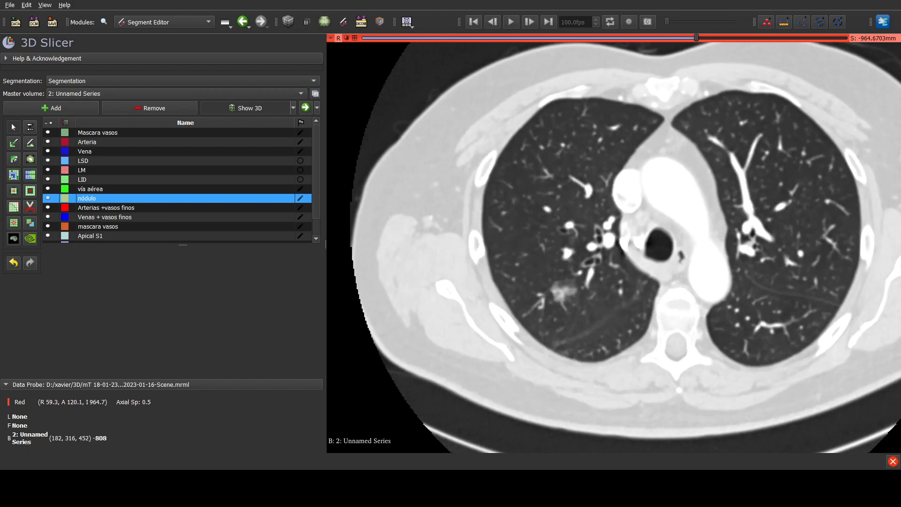
drag(691, 38, 571, 38)
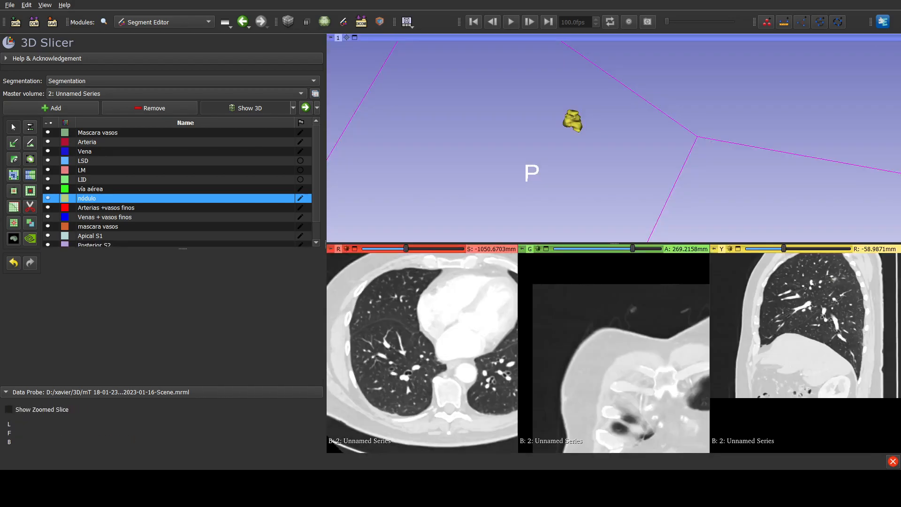
Show the Arteria segment with the nodule in 3D and set the segmentation's 3D opacity to 1.00.
click(48, 142)
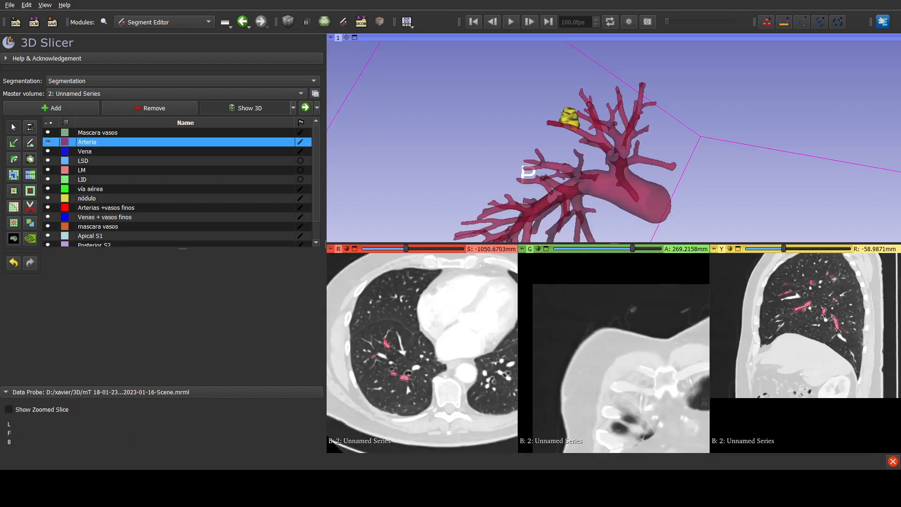
click(306, 108)
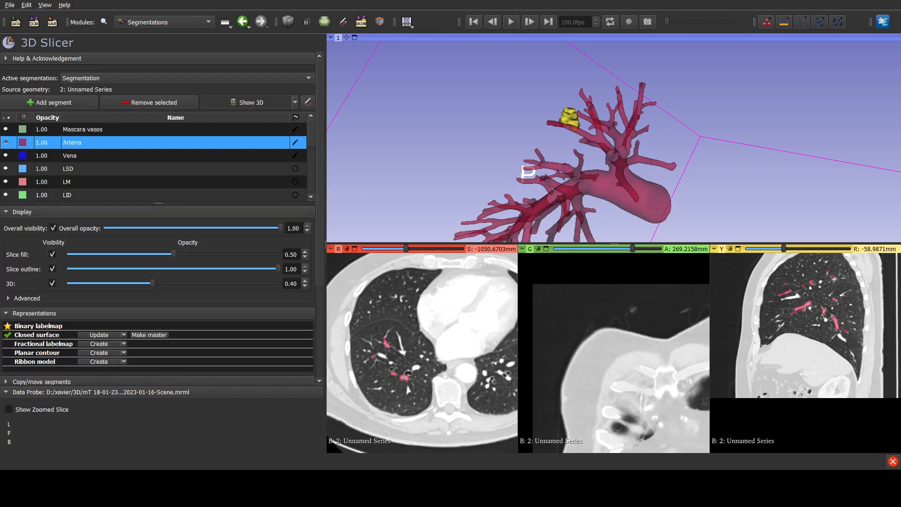
drag(553, 155, 495, 163)
scroll(592, 153, up, 2)
scroll(579, 120, down, 2)
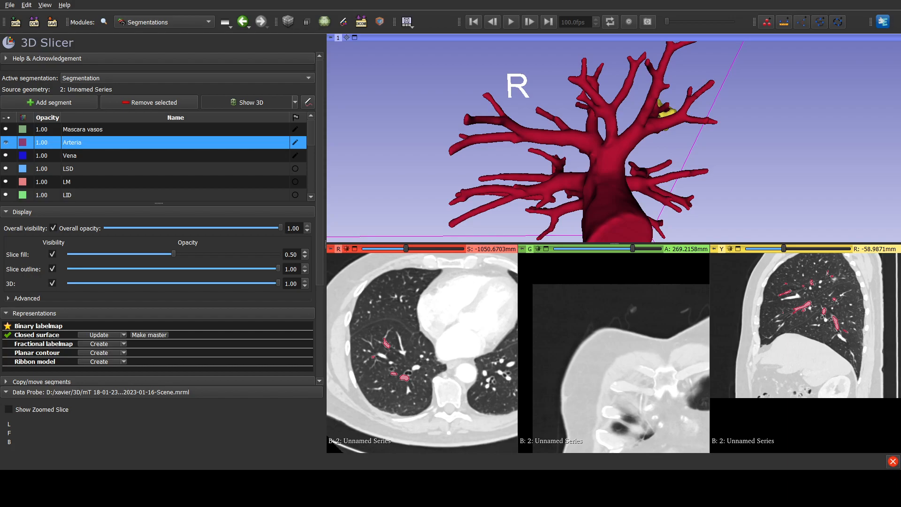
drag(495, 163, 680, 238)
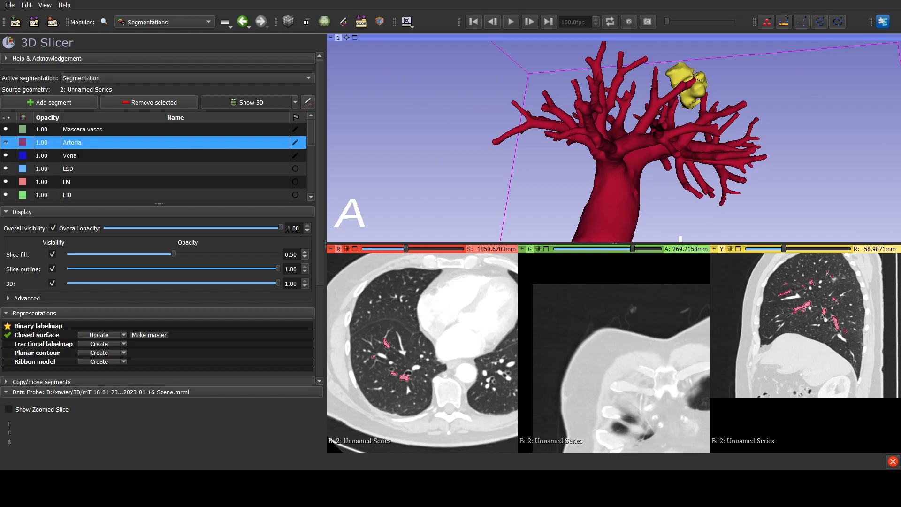
Centre the slice views on the nodule and examine how the arteries relate to it in slices and 3D.
key(shift)
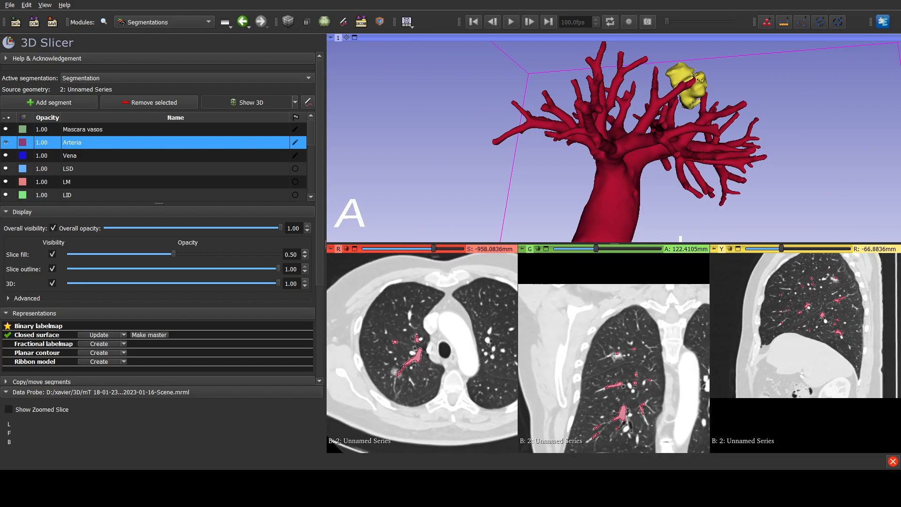
scroll(415, 354, up, 5)
scroll(415, 354, down, 10)
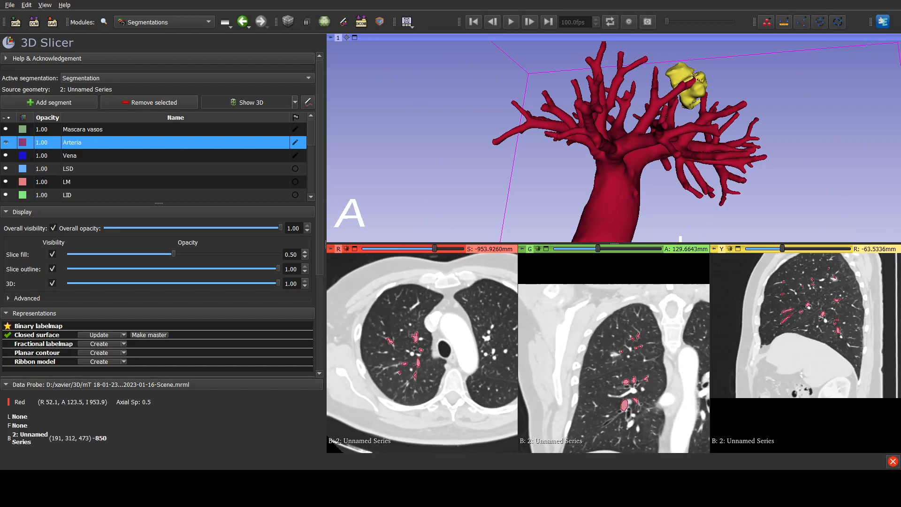
scroll(415, 354, down, 7)
drag(572, 187, 856, 197)
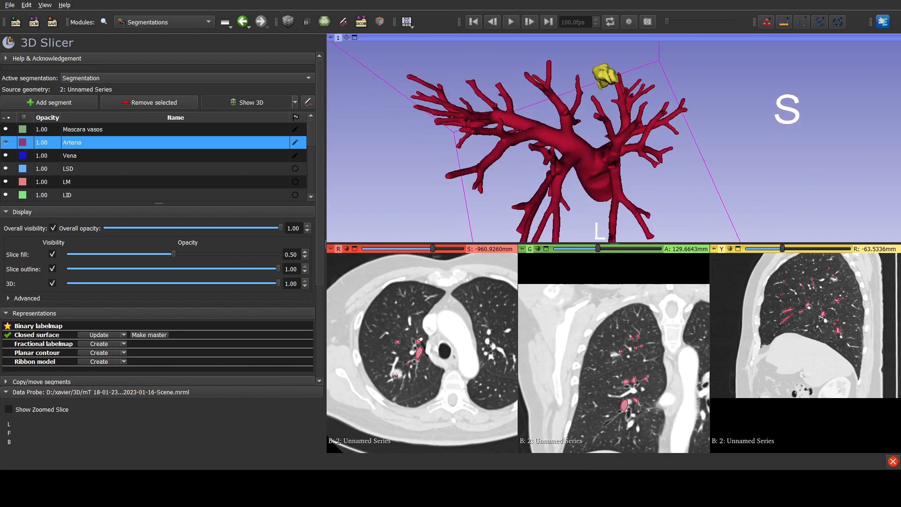
Display the Vena segment instead of Arteria and examine the veins around the nodule in 3D.
click(6, 142)
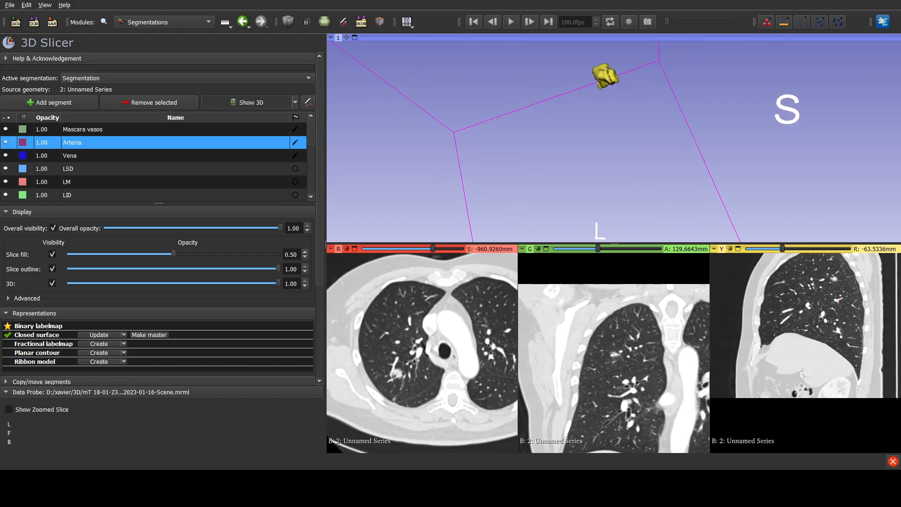
click(6, 155)
drag(694, 165, 549, 127)
scroll(614, 141, down, 3)
mouse_move(610, 126)
mouse_down()
mouse_move(605, 157)
mouse_move(633, 188)
mouse_move(619, 152)
mouse_move(626, 122)
mouse_move(688, 131)
mouse_move(699, 111)
mouse_move(731, 107)
mouse_move(650, 115)
mouse_move(576, 143)
mouse_move(556, 160)
mouse_move(570, 151)
mouse_up()
scroll(610, 150, up, 6)
scroll(619, 155, down, 2)
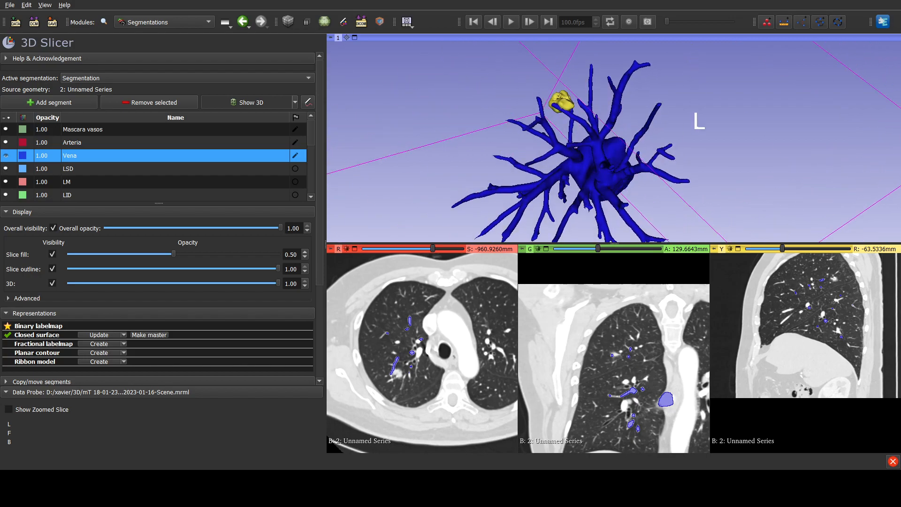
Display the vía aérea segment instead of Vena and examine the bronchi near the nodule from several angles.
click(6, 155)
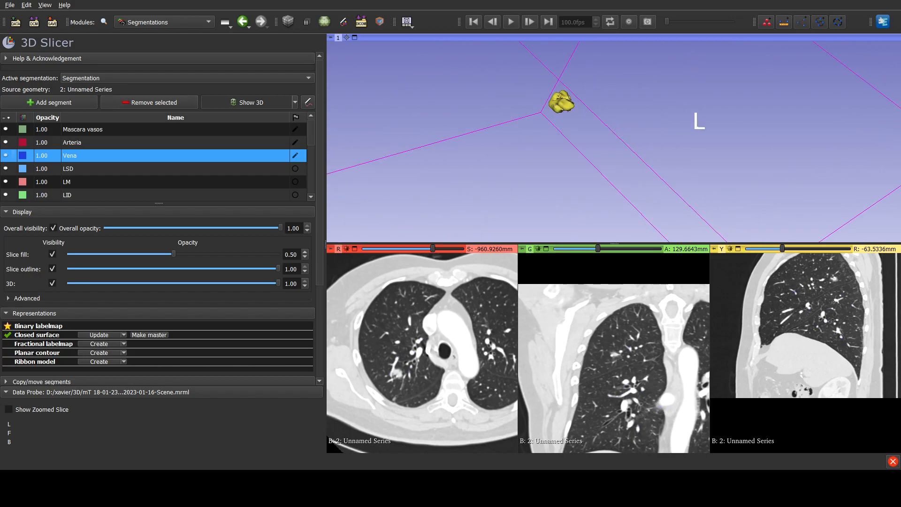
scroll(155, 162, down, 1)
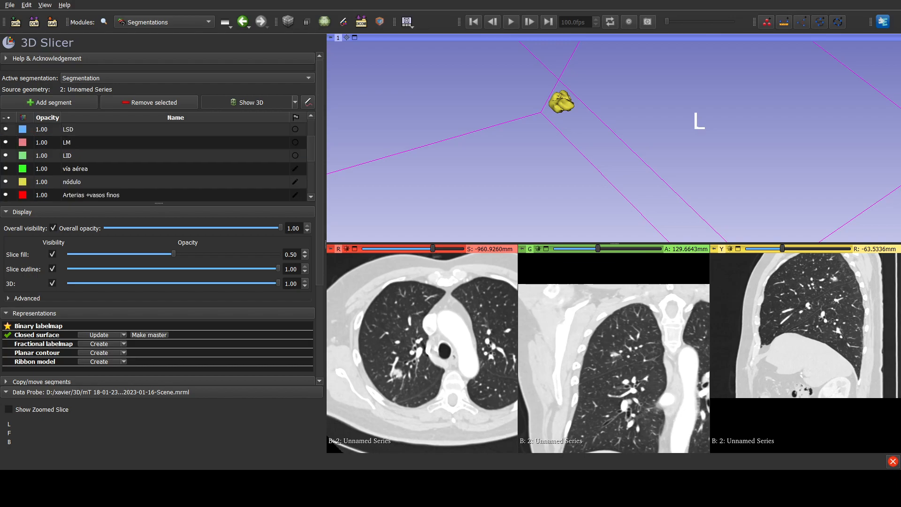
click(6, 168)
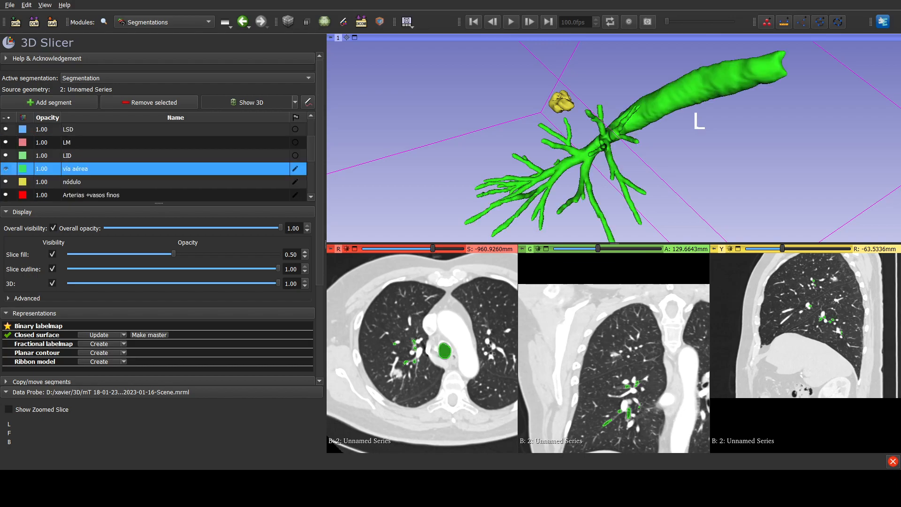
drag(713, 141, 844, 101)
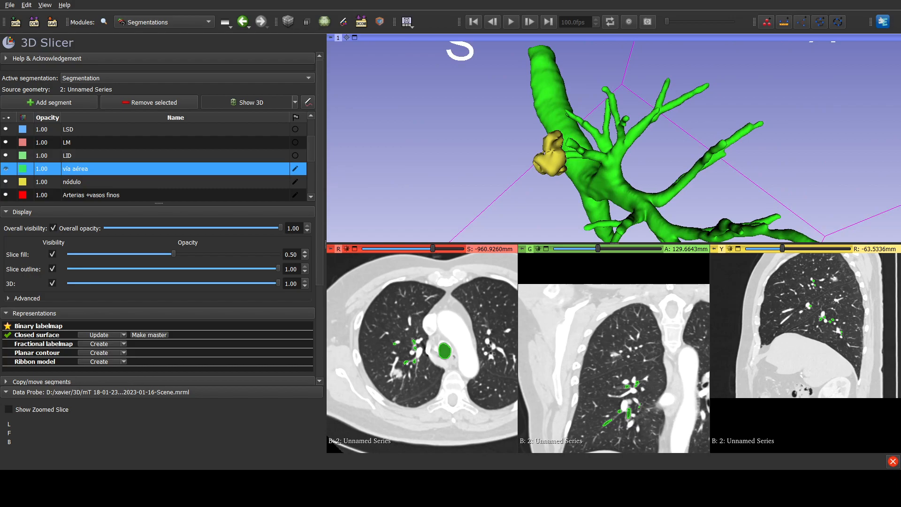
mouse_move(657, 136)
mouse_down()
mouse_move(694, 143)
mouse_move(742, 188)
mouse_move(718, 91)
mouse_move(746, 89)
mouse_move(675, 91)
mouse_move(648, 106)
mouse_move(645, 124)
mouse_move(661, 123)
mouse_up()
scroll(732, 183, up, 4)
scroll(647, 108, down, 4)
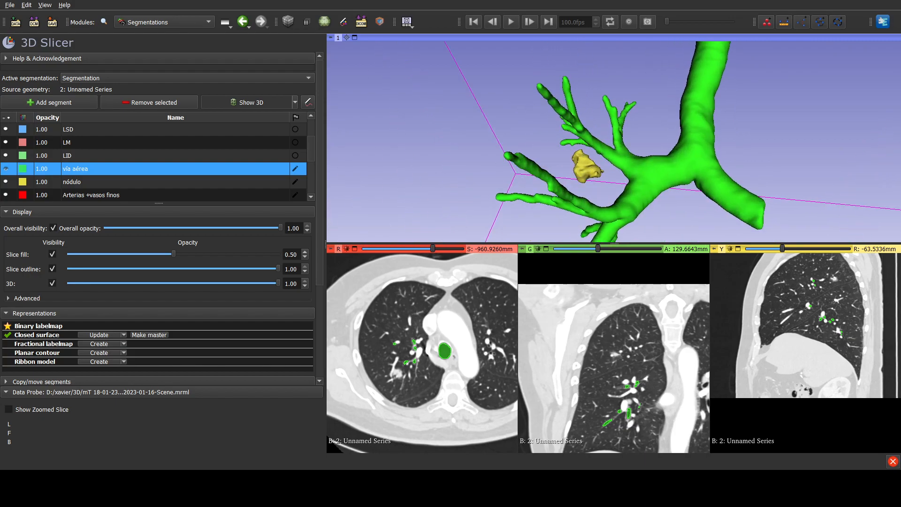
Compare the airway with the Arteria segment, and with Vena in its place, around the nodule in 3D.
scroll(155, 162, up, 1)
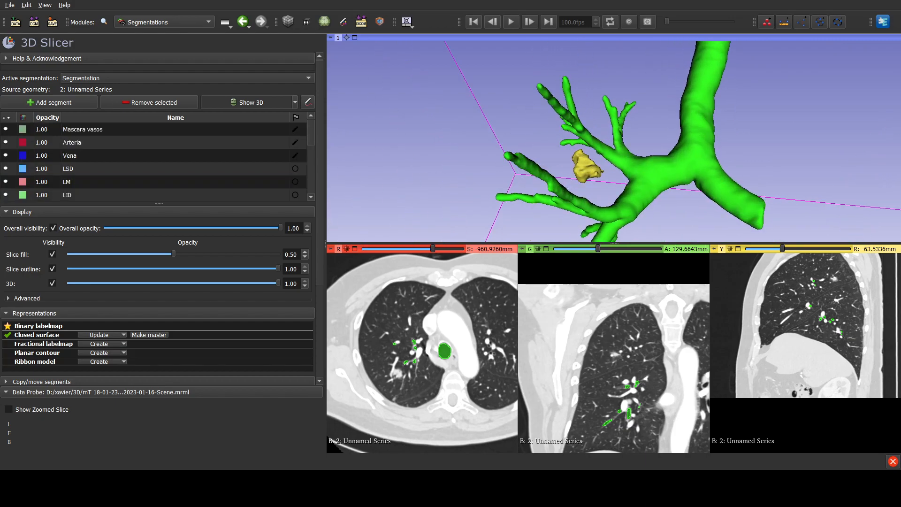
click(6, 142)
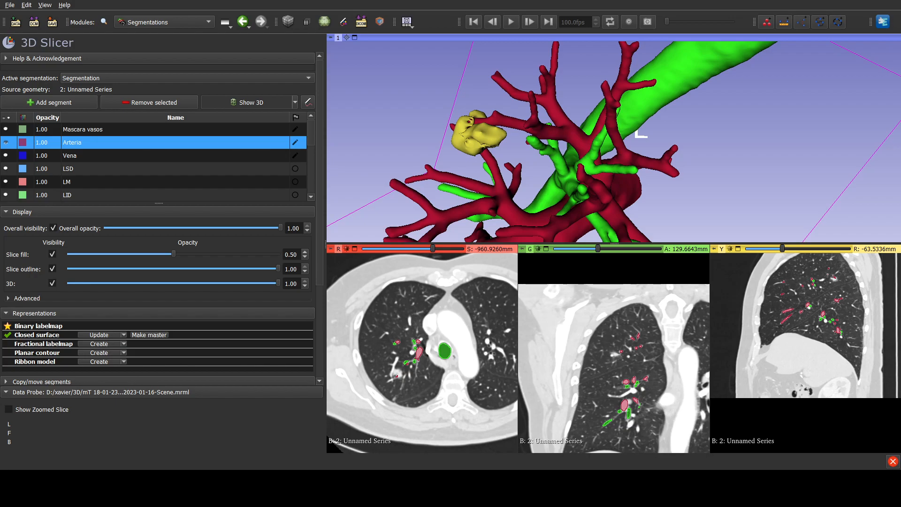
click(6, 155)
drag(6, 155, 5, 168)
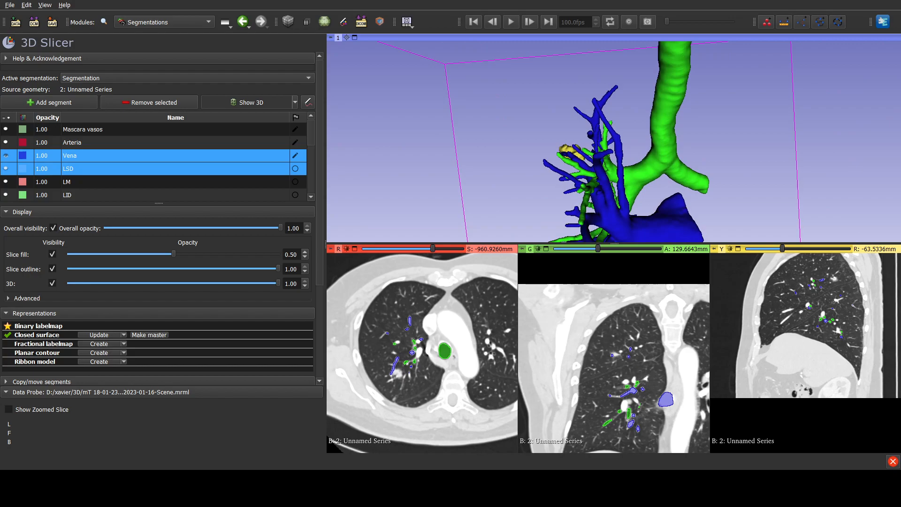
Hide the Vena and vía aérea segments so that only the nodule stays displayed.
click(6, 155)
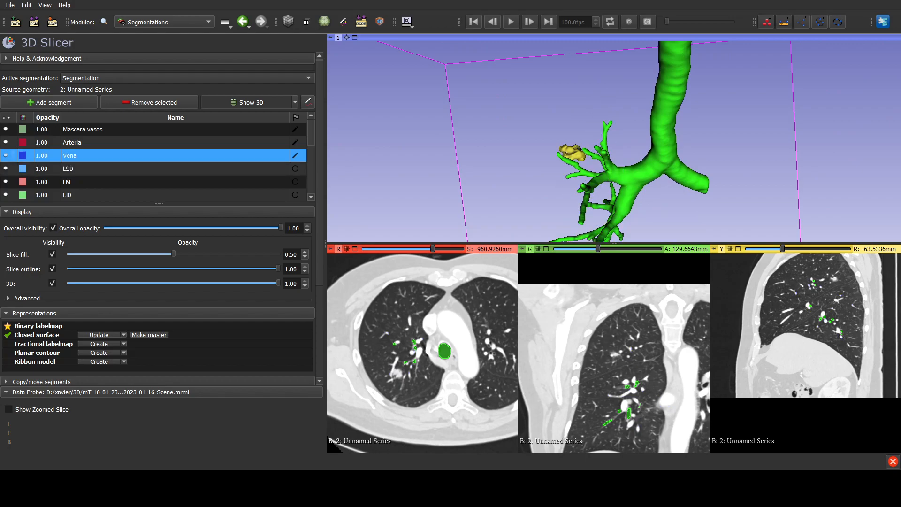
scroll(155, 162, down, 1)
click(6, 168)
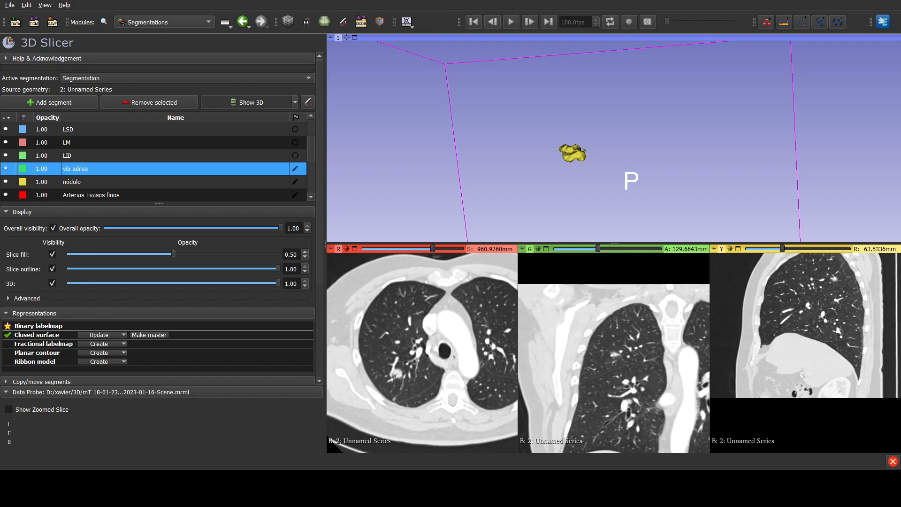
Show the Arteria and vía aérea models from the Data module and maximise the 3D view.
click(164, 22)
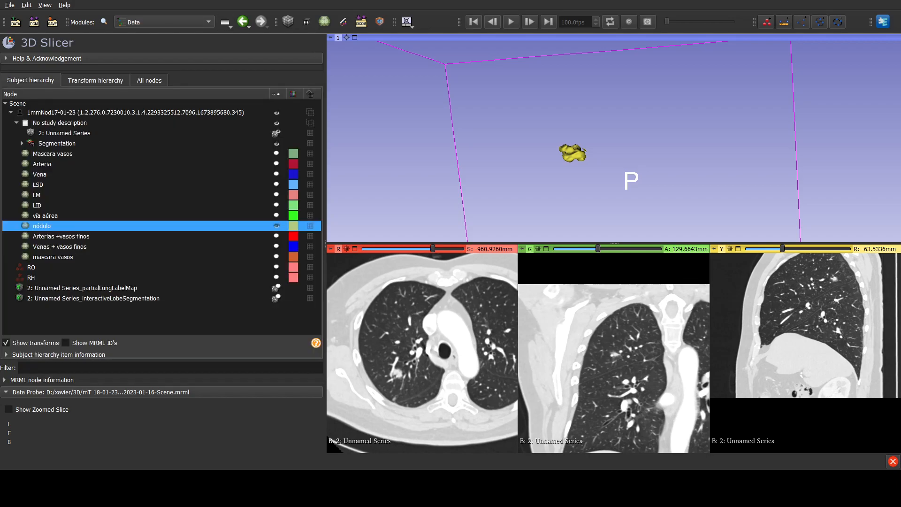
click(276, 164)
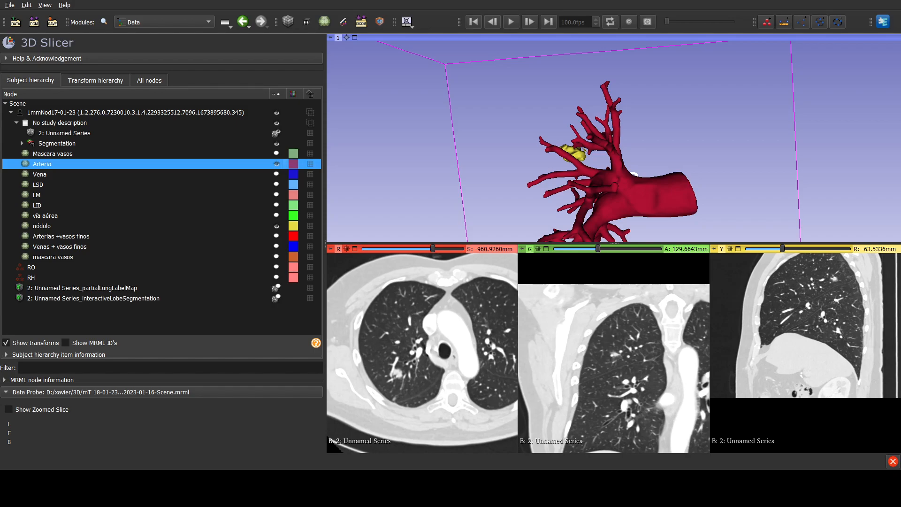
click(276, 216)
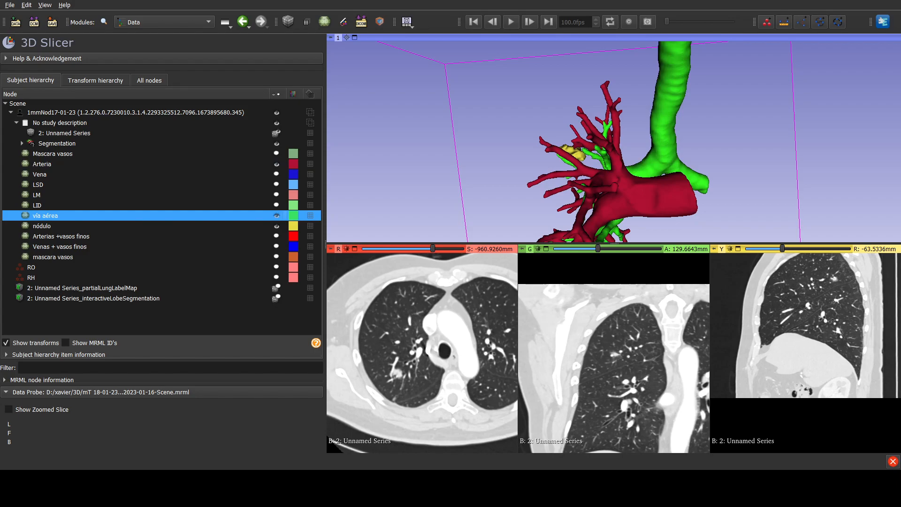
scroll(613, 142, down, 1)
click(355, 37)
drag(581, 281, 746, 237)
scroll(638, 258, down, 2)
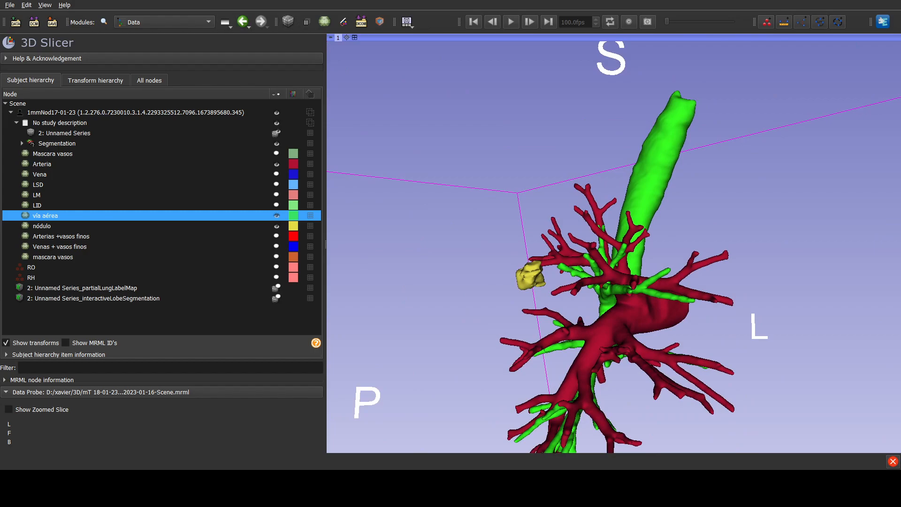
Show the Apical S1, Posterior S2 and Anterior S3 segments in 3D around the arteries and airway.
click(342, 21)
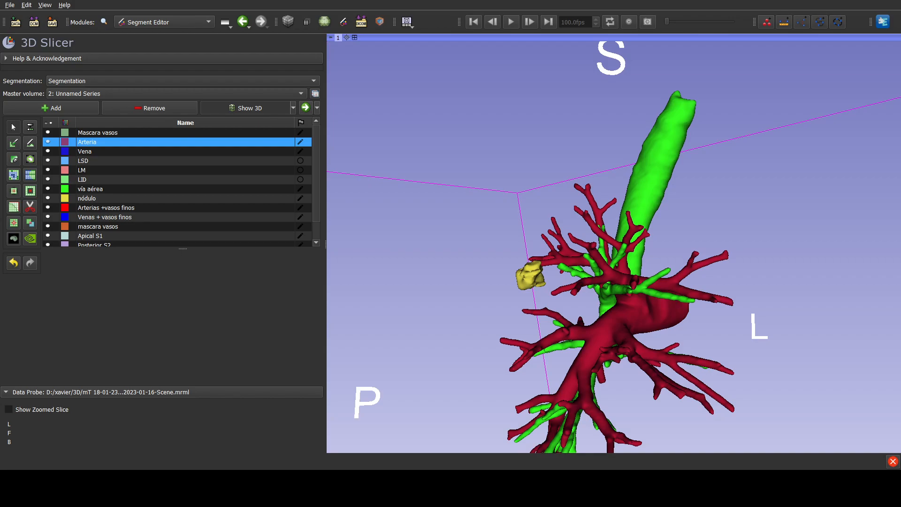
scroll(182, 185, down, 1)
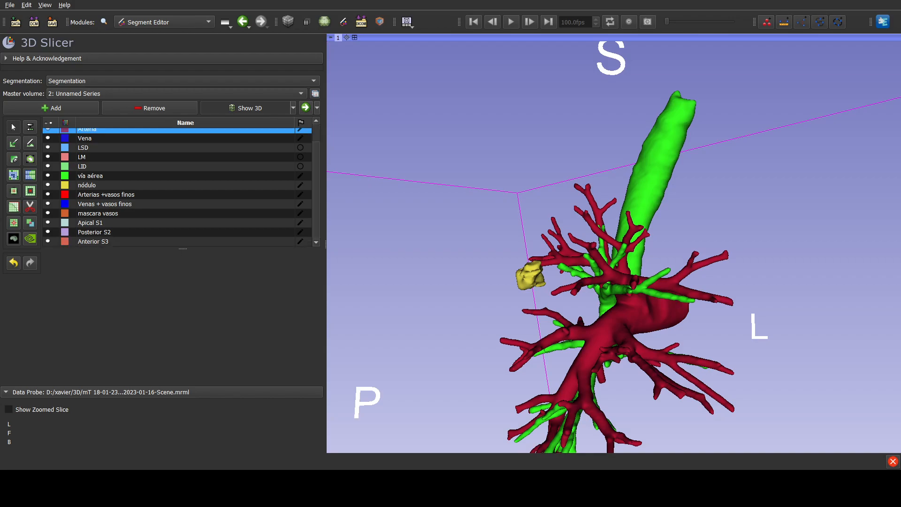
click(48, 223)
click(47, 232)
click(48, 241)
drag(563, 262, 389, 270)
scroll(638, 282, down, 2)
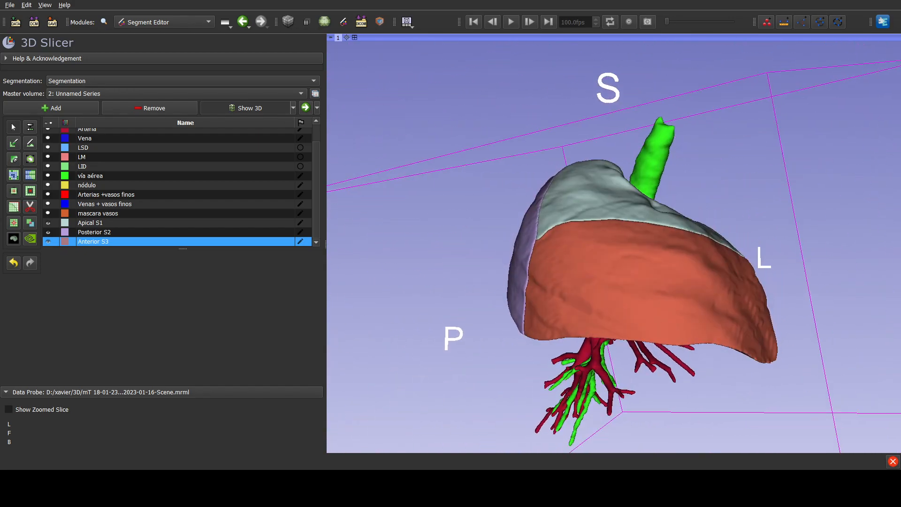
scroll(389, 270, down, 2)
drag(722, 262, 703, 258)
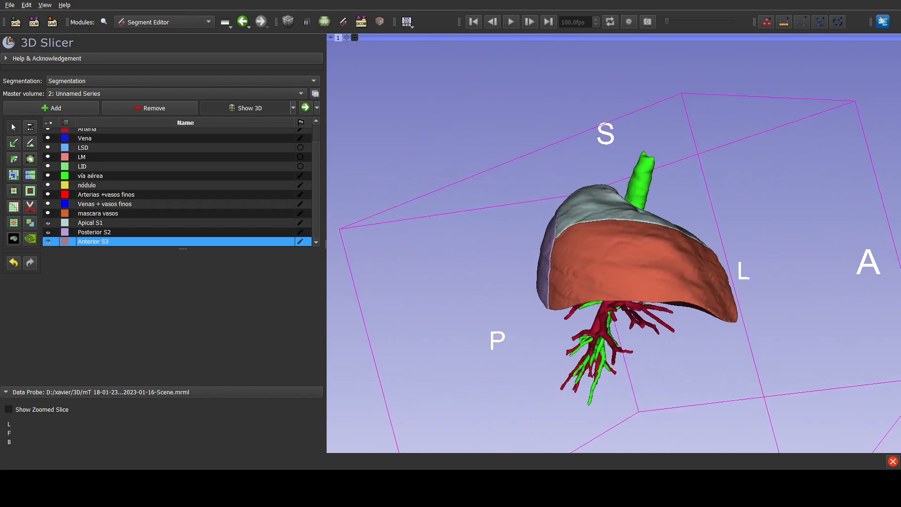
Set the segmentation's 3D opacity to 0.50 in the Segmentations module to see inside the lung segments.
click(305, 107)
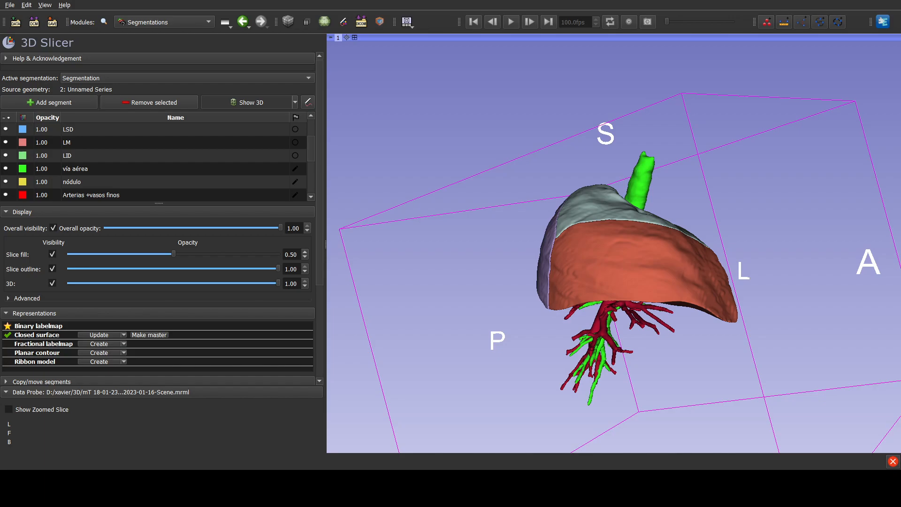
drag(278, 282, 163, 283)
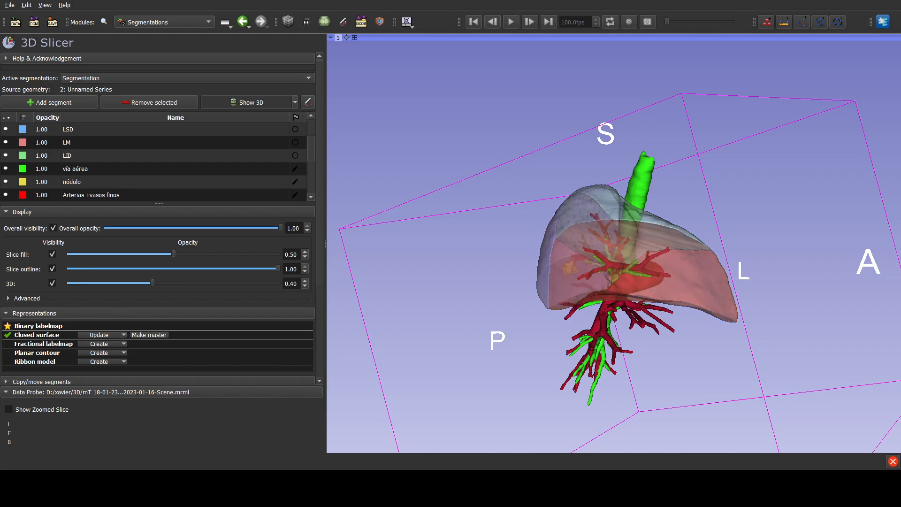
scroll(610, 258, up, 1)
drag(610, 258, 772, 275)
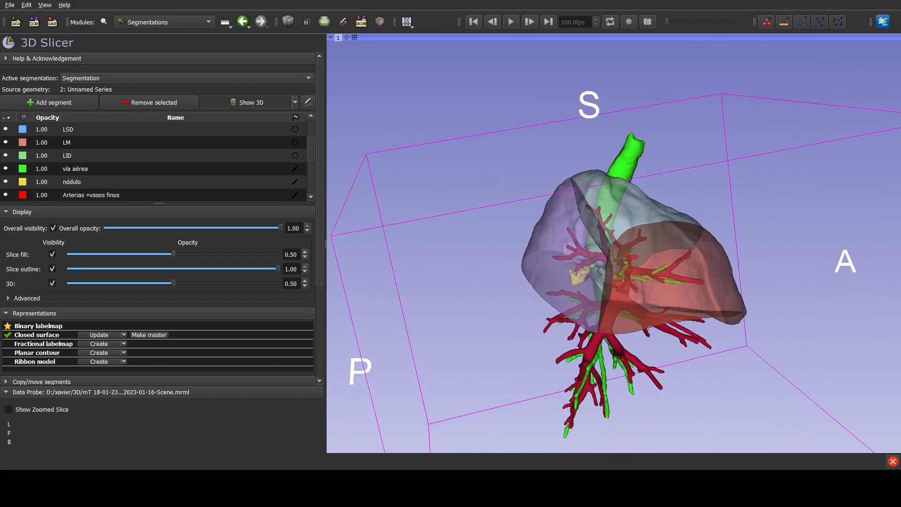
Hide the Posterior S2 and Anterior S3 segments and examine the nodule close up against Apical S1 and the nearby arteries.
scroll(157, 161, down, 3)
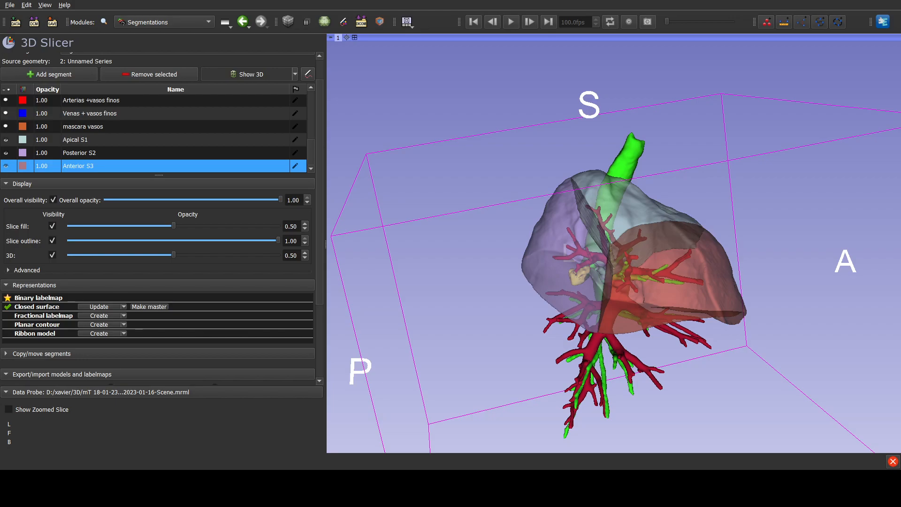
click(5, 153)
click(6, 165)
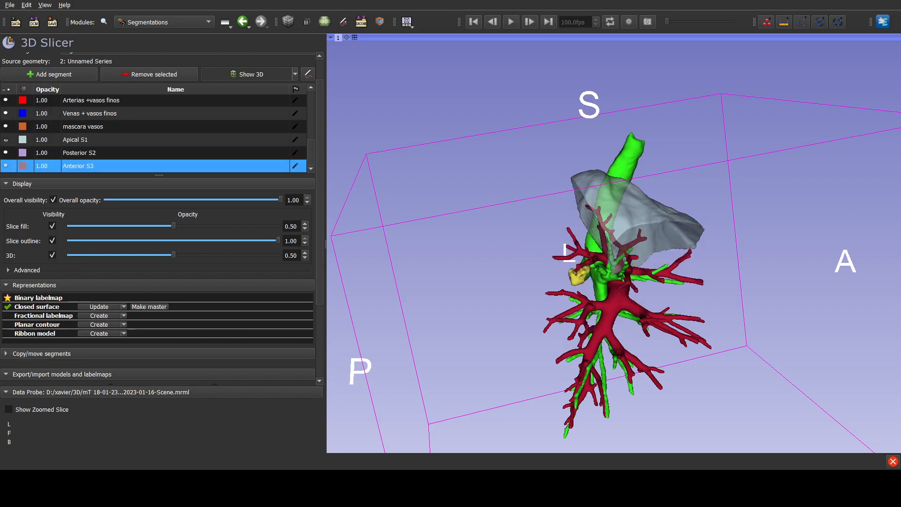
scroll(614, 247, up, 4)
drag(614, 254, 596, 267)
right_drag(596, 268, 594, 286)
drag(594, 287, 652, 283)
scroll(711, 270, up, 2)
scroll(716, 283, up, 2)
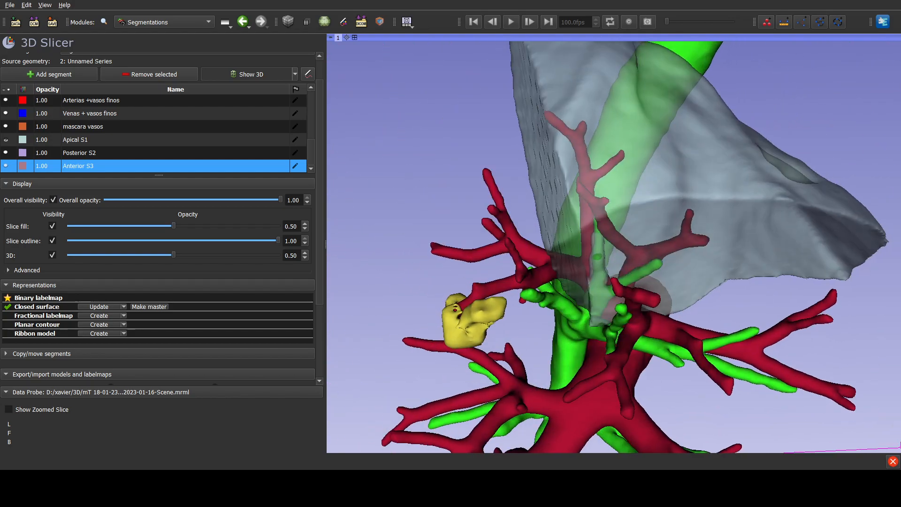
Show the Posterior S2 segment and hide Apical S1 in 3D.
scroll(162, 218, down, 1)
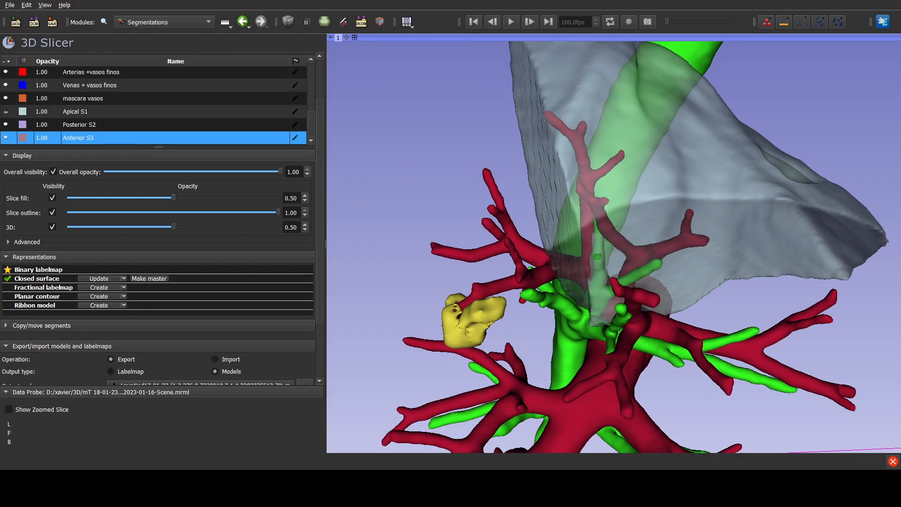
click(5, 125)
click(6, 111)
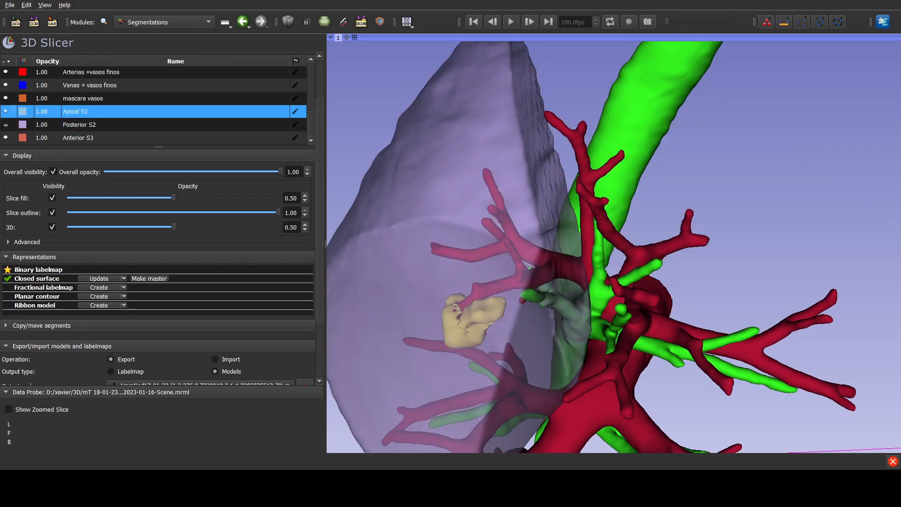
Examine the nodule's position inside Posterior S2 relative to the arteries and airway from several angles.
scroll(614, 246, up, 2)
drag(614, 281, 632, 259)
scroll(614, 247, down, 2)
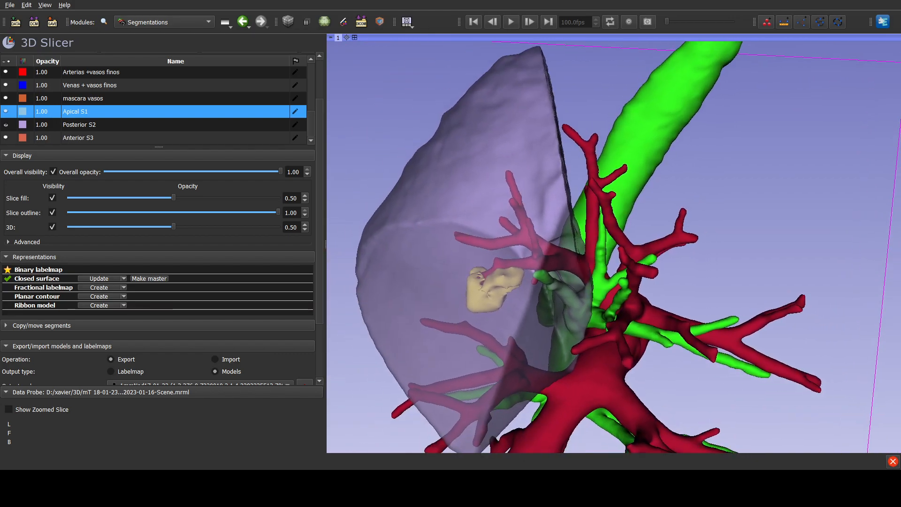
scroll(610, 258, down, 3)
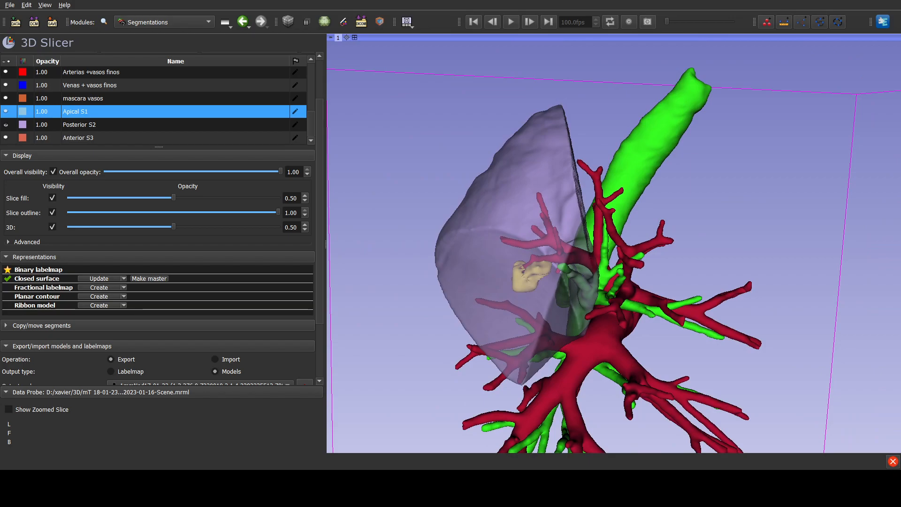
drag(610, 258, 602, 413)
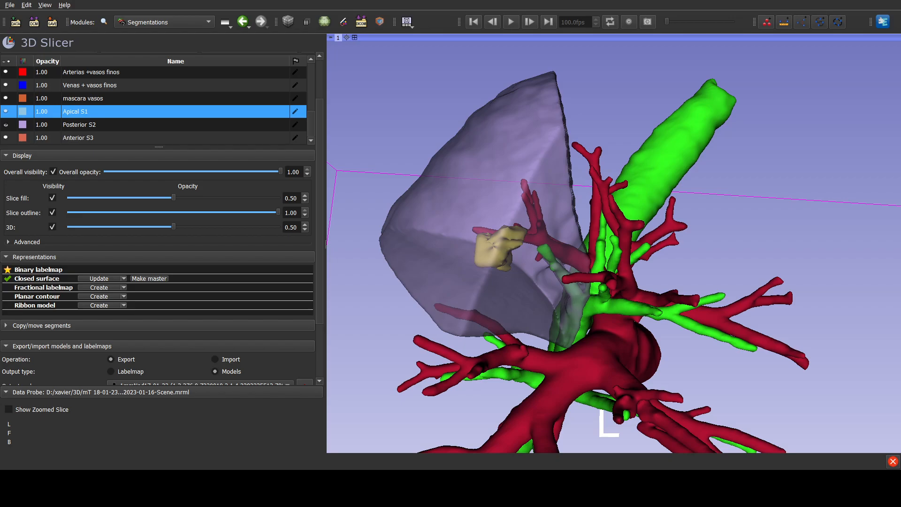
drag(609, 234, 659, 274)
scroll(659, 274, up, 1)
drag(610, 258, 574, 259)
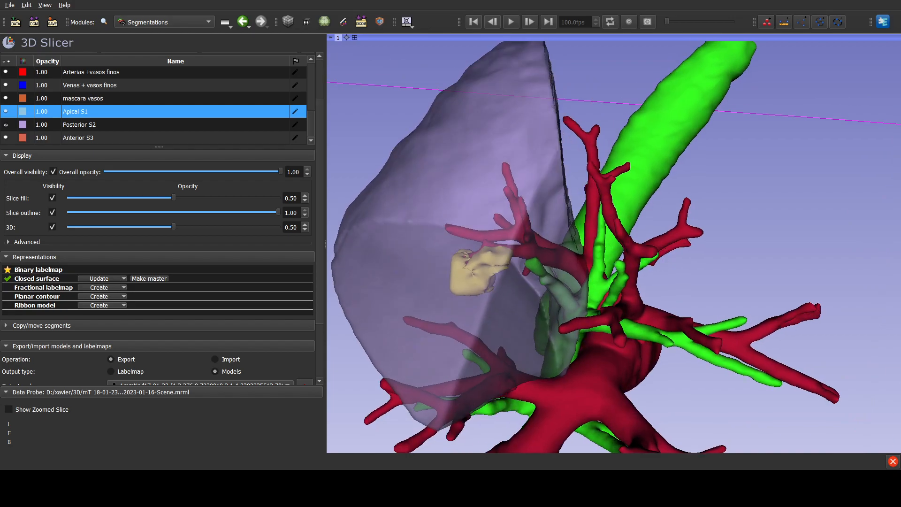
Hide Posterior S2, show Anterior S3 and inspect the nodule against that segment's boundary.
click(6, 125)
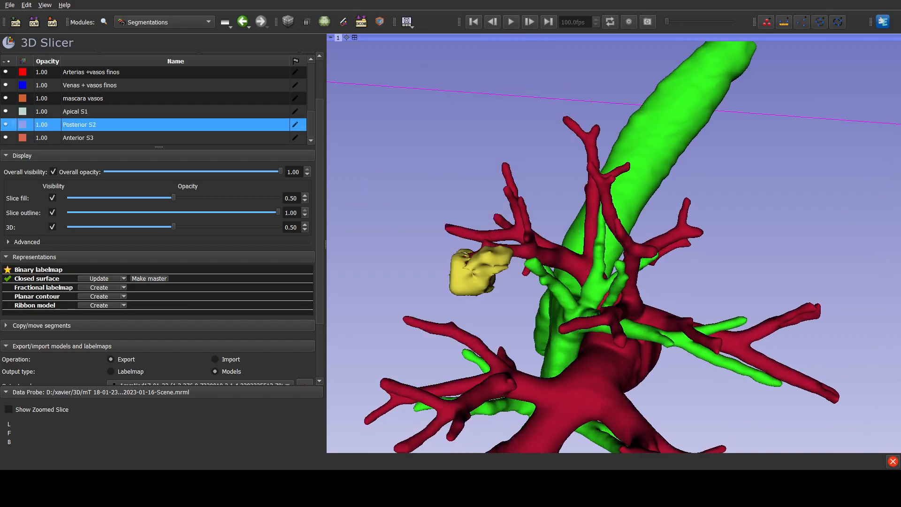
click(5, 137)
scroll(586, 263, down, 2)
drag(554, 272, 797, 333)
scroll(614, 247, up, 1)
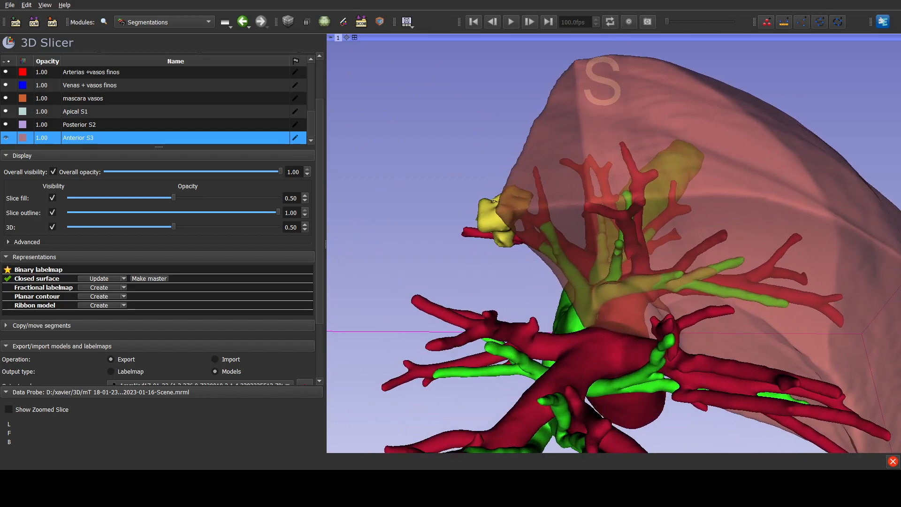
drag(614, 247, 624, 223)
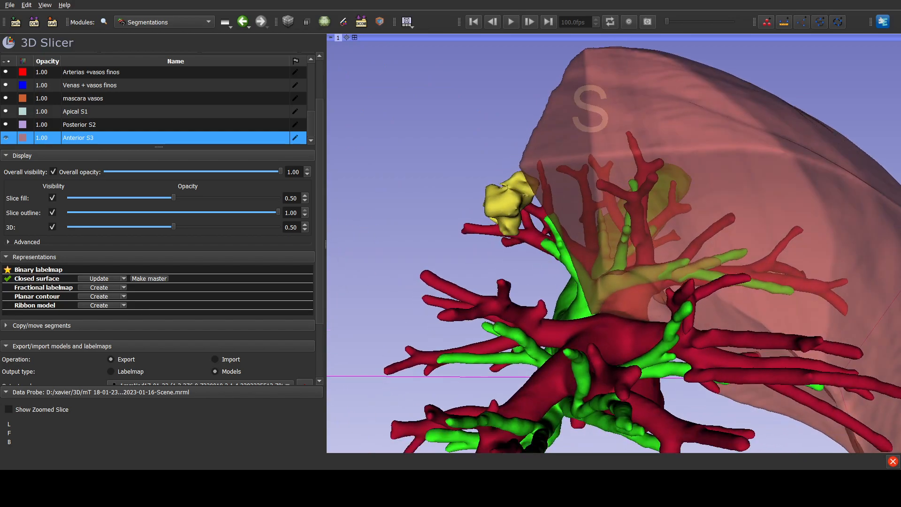
click(5, 85)
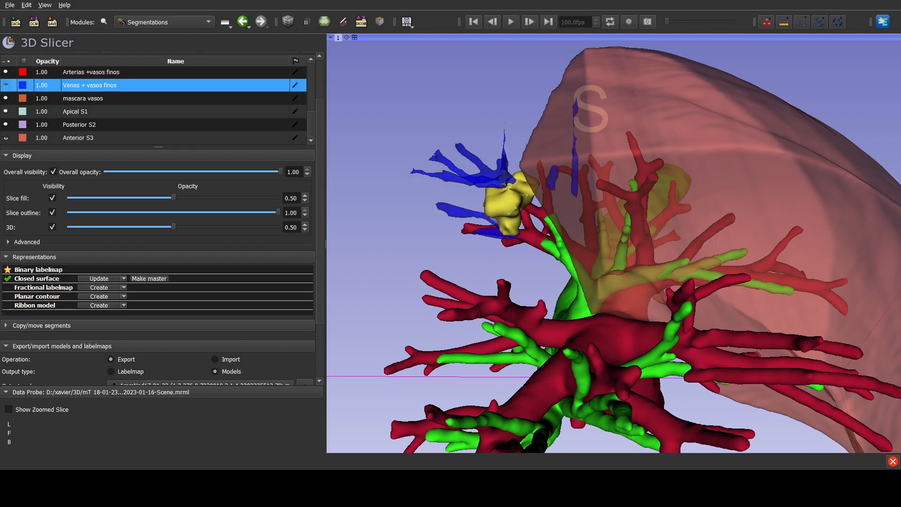
click(5, 85)
scroll(161, 218, down, 1)
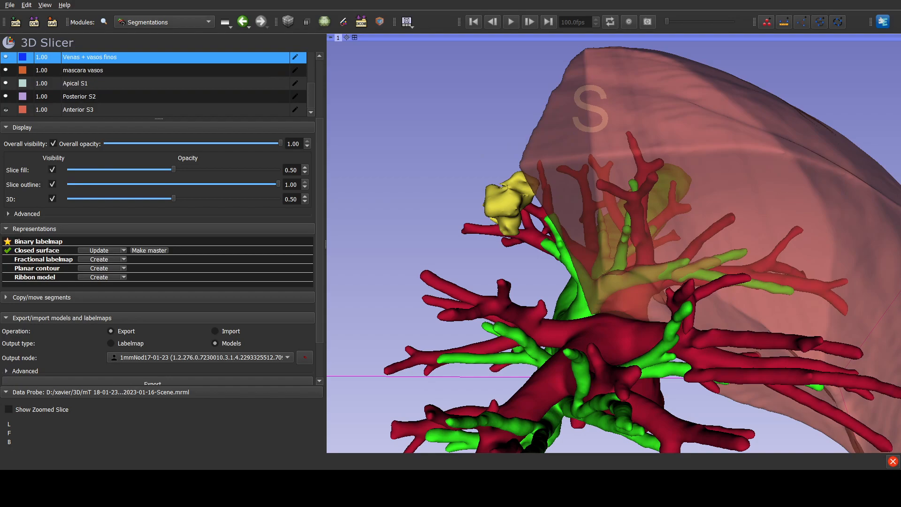
Show the Vena model in 3D from the Data module.
click(164, 22)
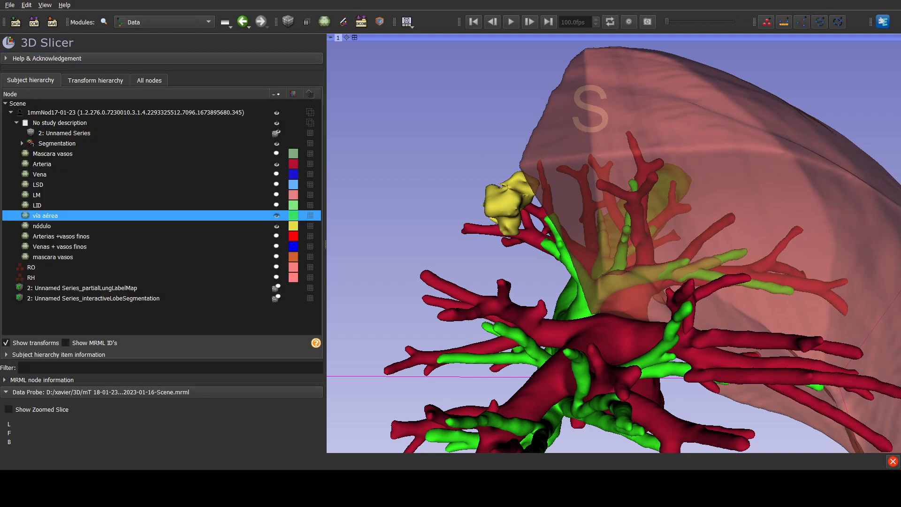
click(277, 174)
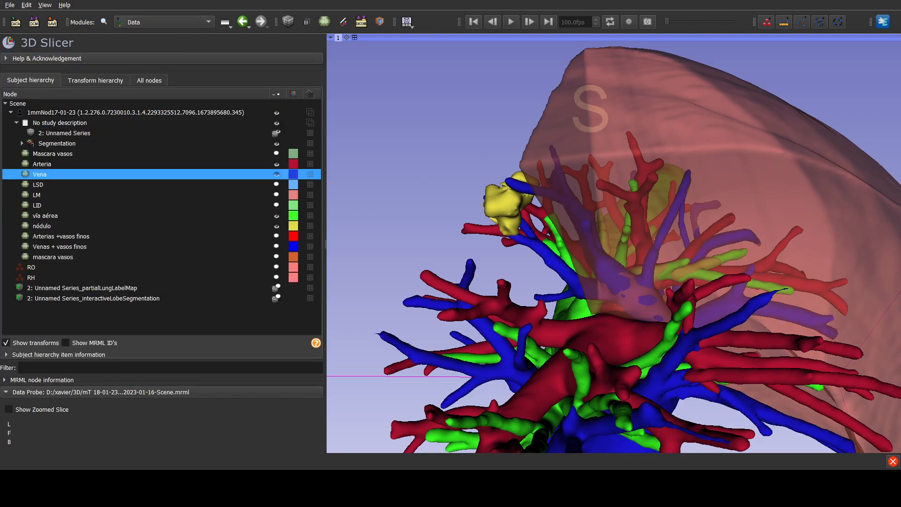
Examine the veins and arteries around the nodule close up and from several angles beside Anterior S3.
scroll(613, 247, down, 2)
scroll(613, 247, up, 4)
drag(586, 247, 652, 298)
scroll(696, 270, up, 1)
scroll(664, 296, down, 1)
scroll(613, 246, down, 4)
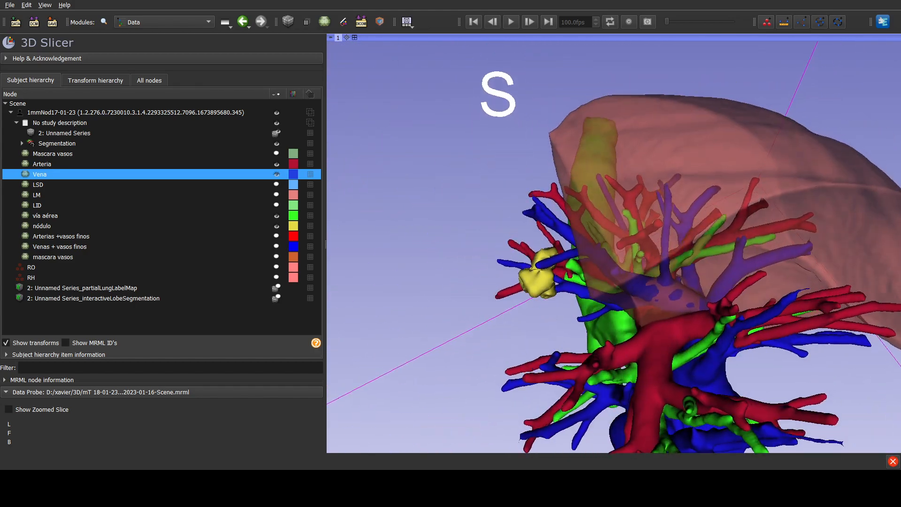
drag(614, 247, 670, 265)
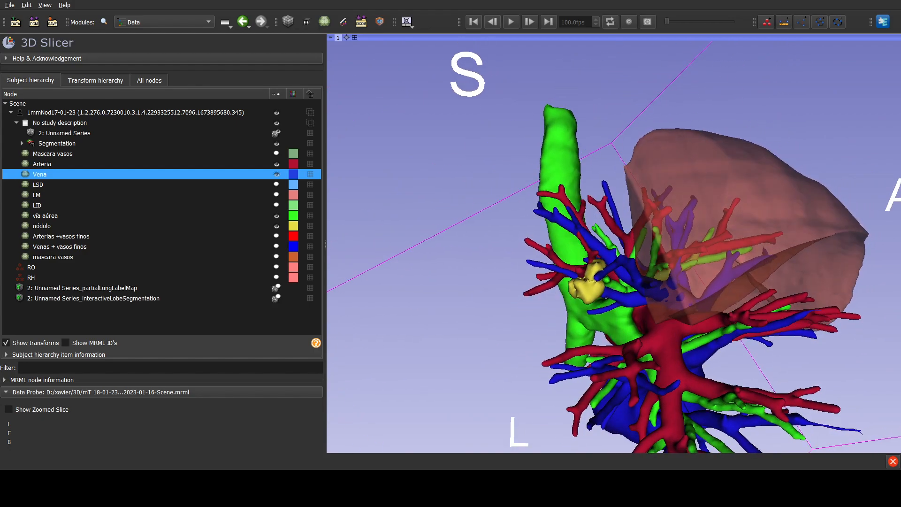
scroll(613, 247, up, 2)
scroll(614, 247, up, 2)
mouse_move(614, 247)
mouse_down()
mouse_move(613, 271)
mouse_move(613, 206)
mouse_move(614, 263)
mouse_up()
scroll(614, 247, up, 1)
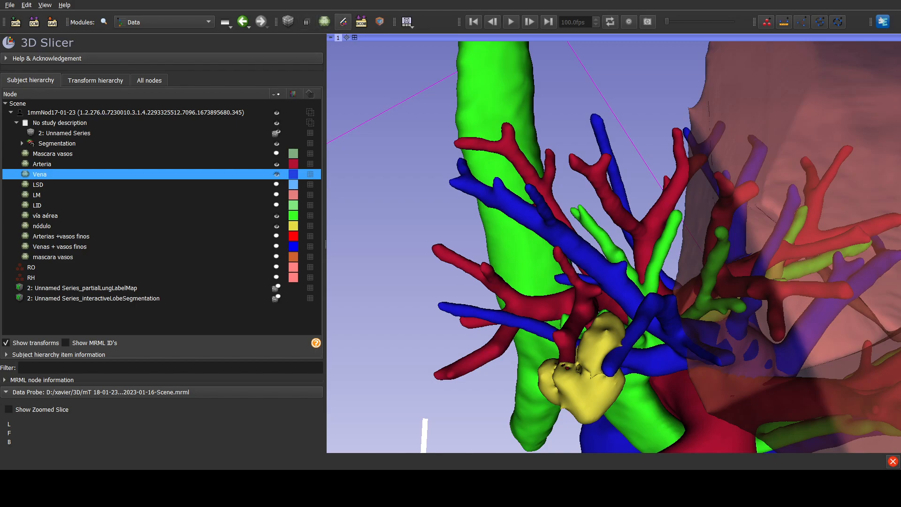
Show Apical S1 alongside Anterior S3 from the Segment Editor and inspect the vessels between them and the nodule.
click(343, 21)
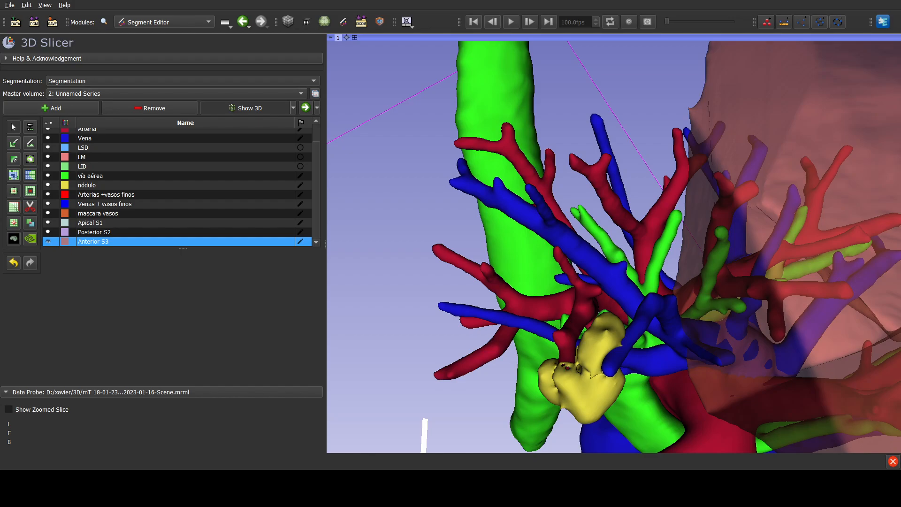
click(48, 222)
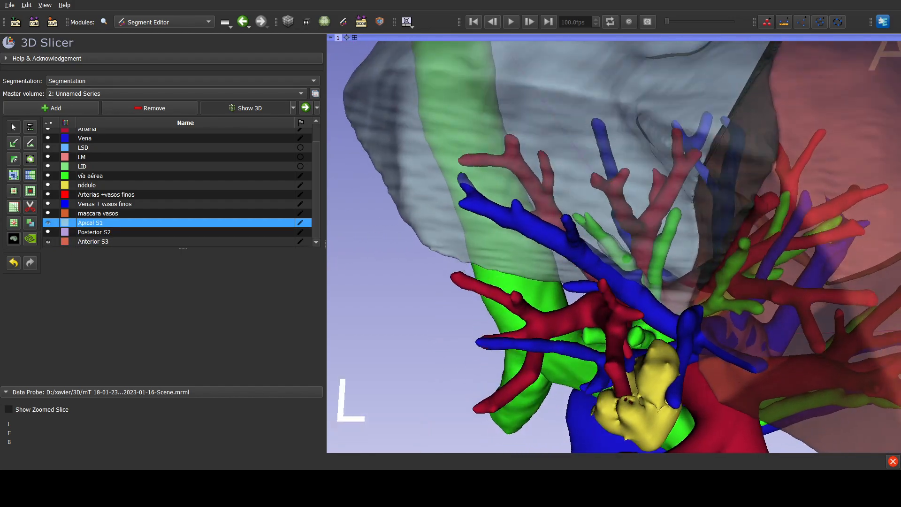
drag(615, 244, 572, 269)
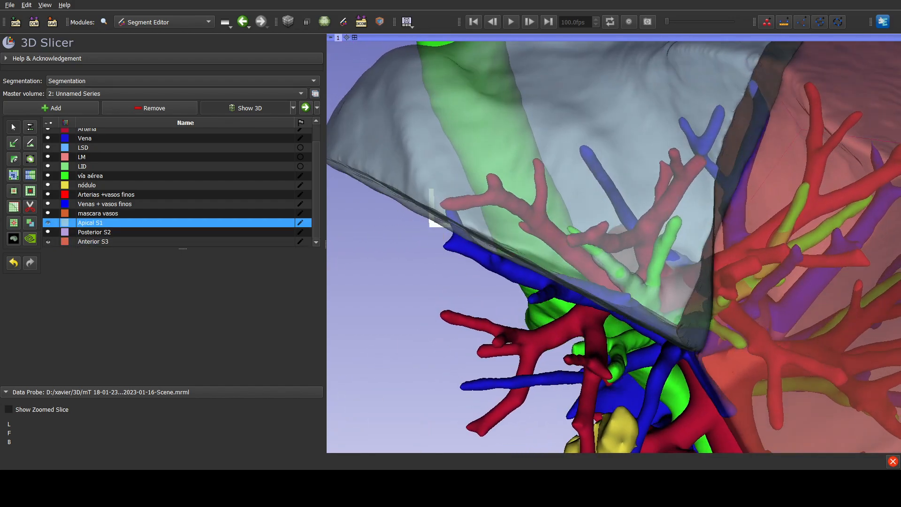
mouse_move(610, 277)
mouse_down()
mouse_move(611, 230)
mouse_move(626, 213)
mouse_move(649, 240)
mouse_move(641, 229)
mouse_move(622, 256)
mouse_move(629, 221)
mouse_move(612, 223)
mouse_move(599, 250)
mouse_move(603, 279)
mouse_move(579, 292)
mouse_move(601, 244)
mouse_move(596, 223)
mouse_move(556, 168)
mouse_move(547, 199)
mouse_up()
scroll(614, 246, down, 2)
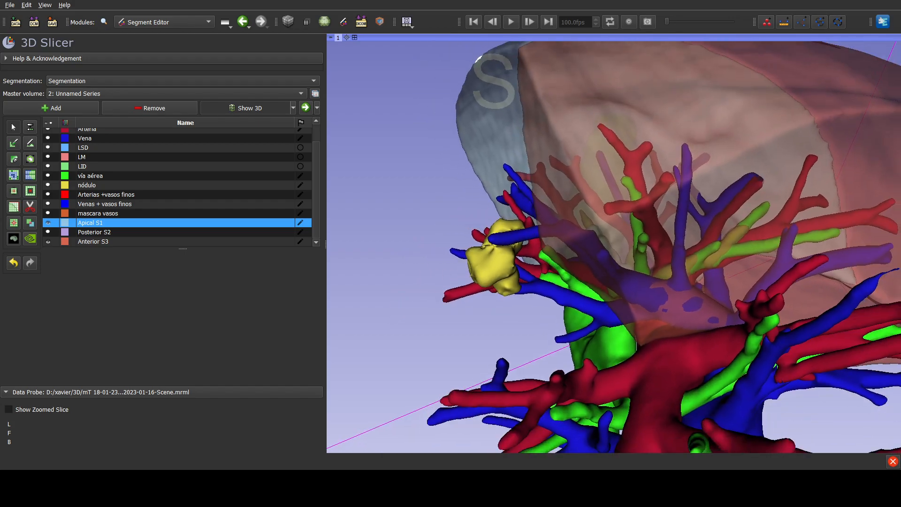
mouse_move(614, 247)
mouse_down()
mouse_move(610, 278)
mouse_move(666, 219)
mouse_move(636, 283)
mouse_move(645, 298)
mouse_up()
scroll(645, 297, up, 3)
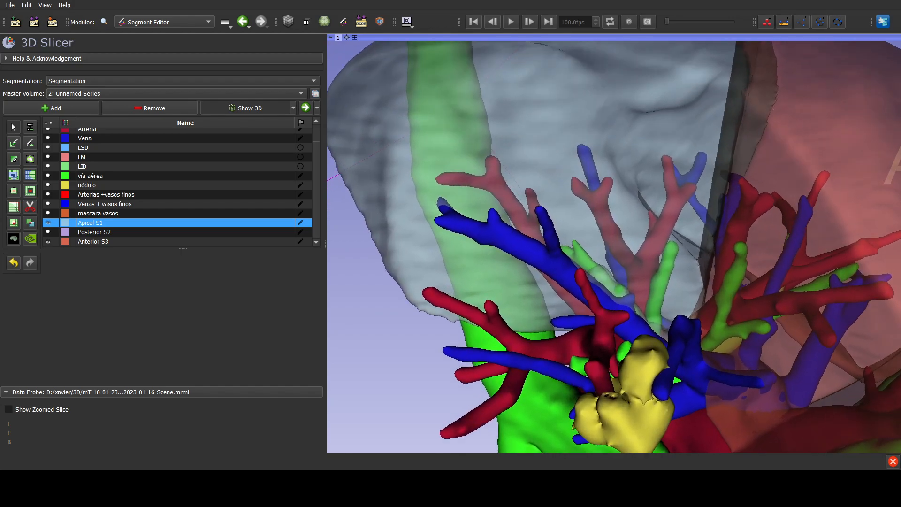
Hide the Apical S1 and Anterior S3 segments and show Posterior S2 with the vessels and airway.
middle_drag(645, 305, 641, 184)
mouse_move(641, 184)
mouse_down()
mouse_move(450, 186)
mouse_move(399, 170)
mouse_move(403, 223)
mouse_move(426, 225)
mouse_move(385, 222)
mouse_move(432, 231)
mouse_up()
scroll(402, 223, down, 3)
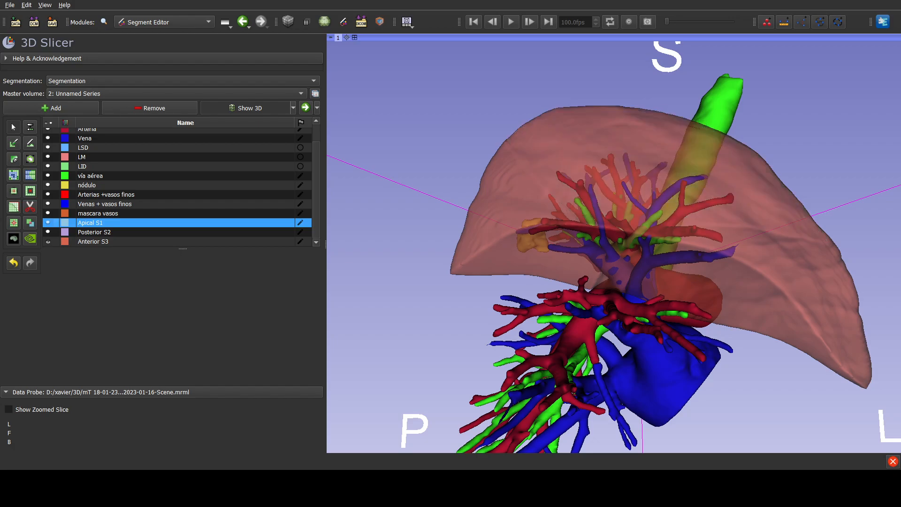
click(48, 241)
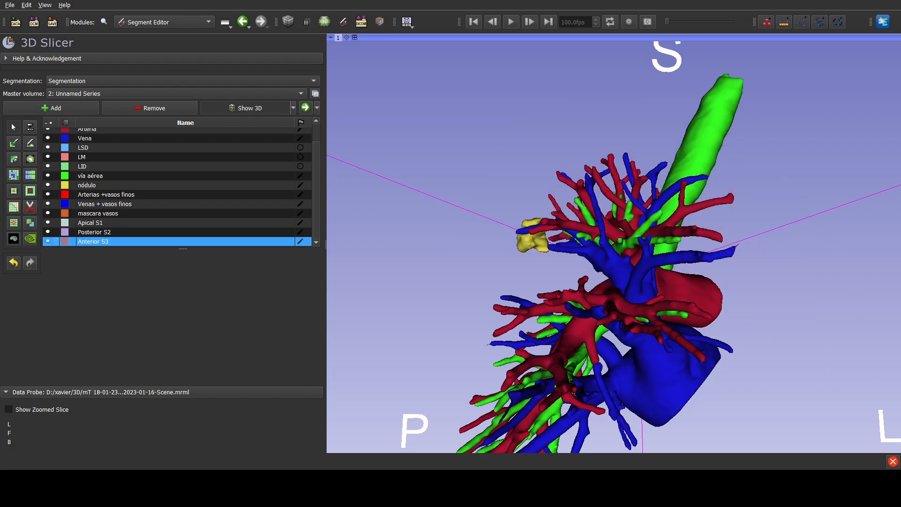
click(48, 232)
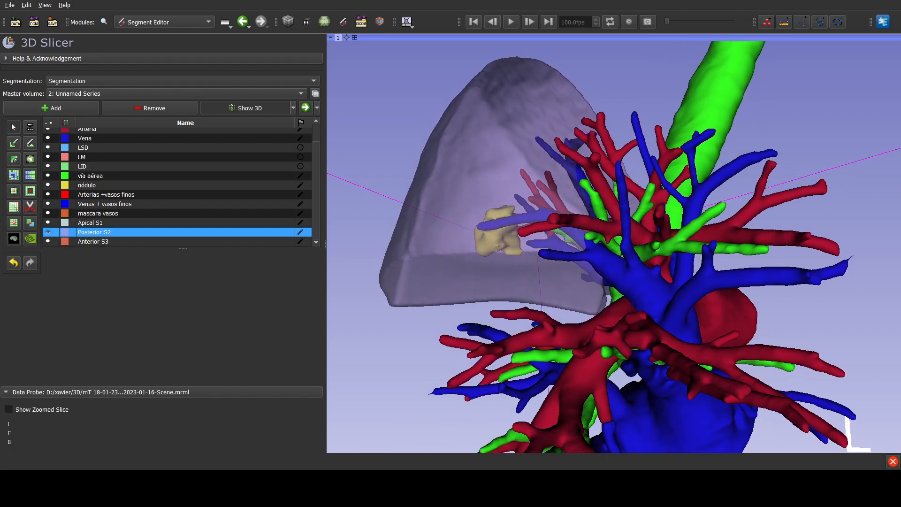
Examine the nodule inside Posterior S2 with its neighbouring arteries, veins and bronchi, close up and in overview.
scroll(613, 247, up, 4)
scroll(613, 247, down, 1)
scroll(613, 247, down, 3)
scroll(614, 247, up, 3)
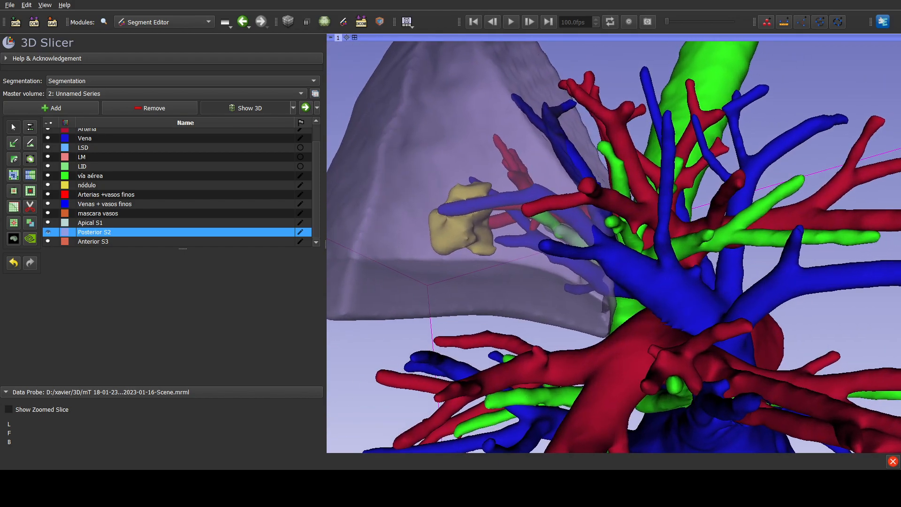
drag(614, 247, 639, 271)
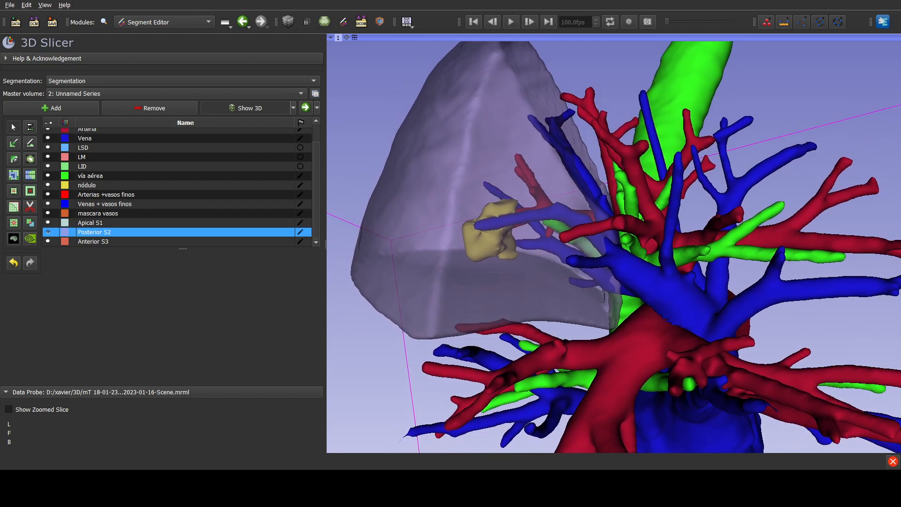
scroll(614, 246, up, 2)
drag(613, 247, 629, 306)
scroll(603, 292, down, 2)
mouse_move(629, 306)
right_down()
mouse_move(629, 345)
mouse_move(629, 302)
right_up()
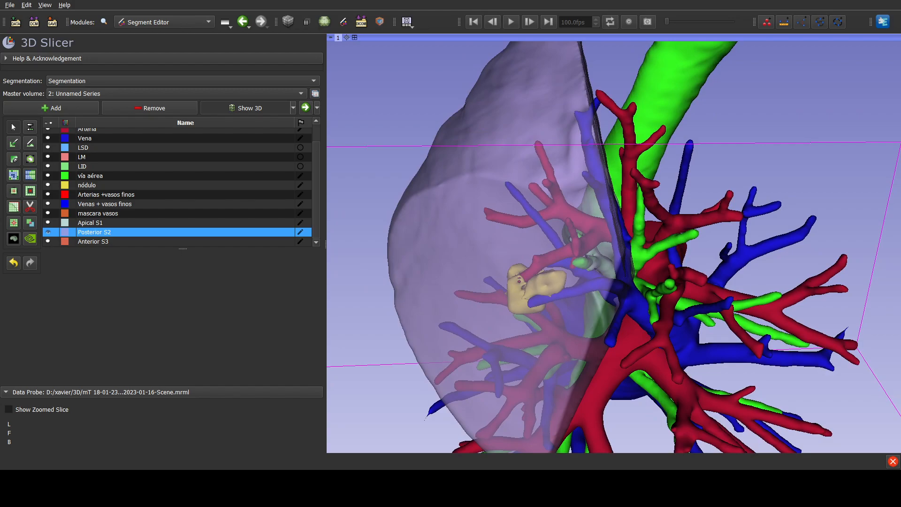
right_drag(628, 301, 629, 358)
drag(628, 358, 644, 399)
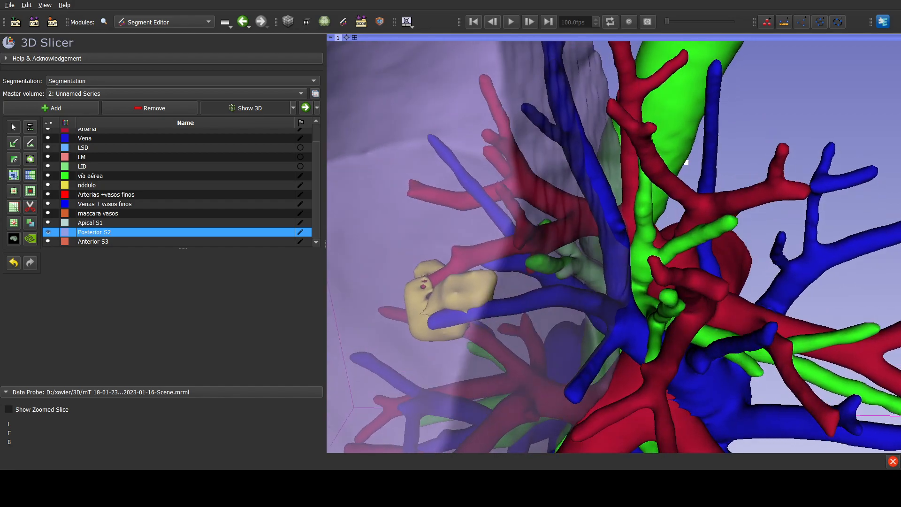
mouse_move(681, 175)
mouse_down()
mouse_move(714, 225)
mouse_move(716, 244)
mouse_move(694, 227)
mouse_move(716, 243)
mouse_move(718, 258)
mouse_move(729, 264)
mouse_move(725, 216)
mouse_move(713, 246)
mouse_move(741, 249)
mouse_move(751, 224)
mouse_up()
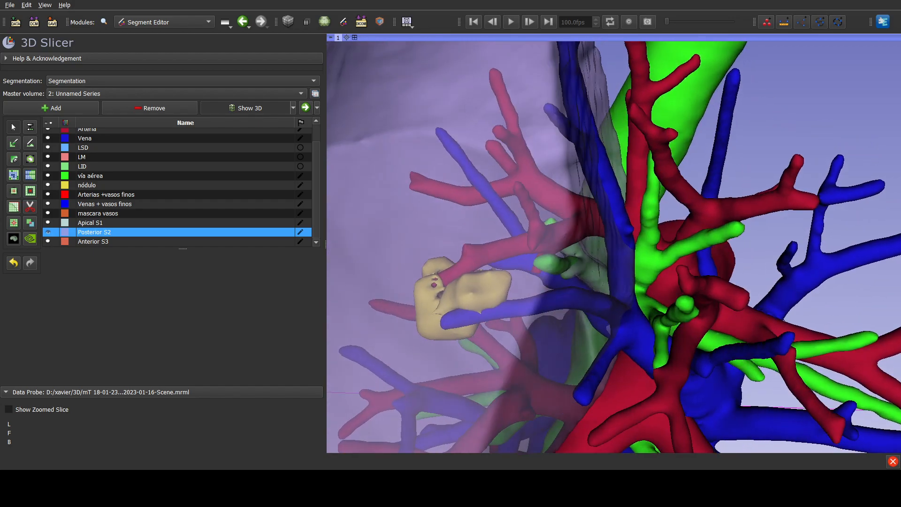
scroll(614, 246, down, 10)
drag(614, 247, 671, 199)
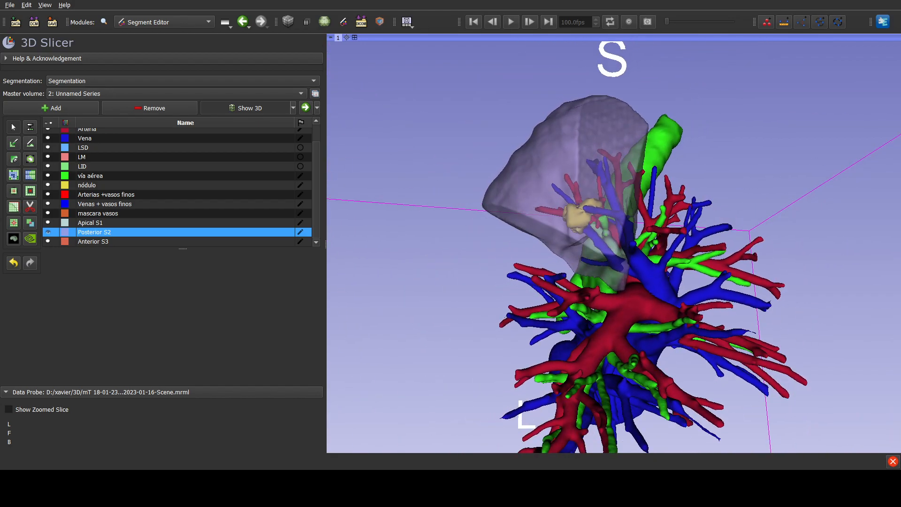